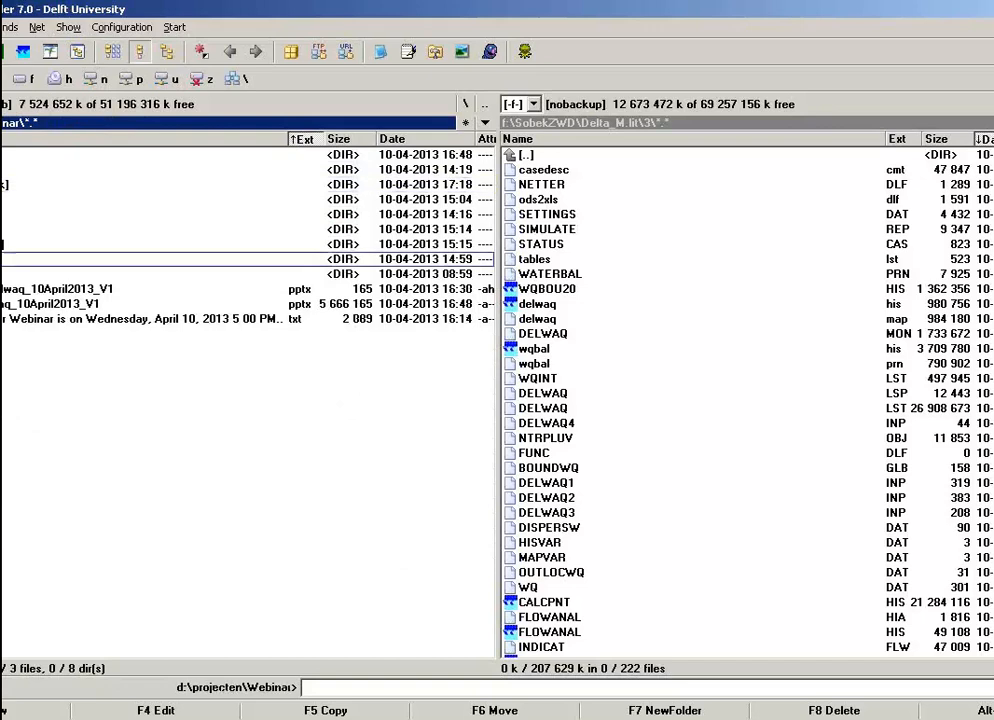
# Start Delft3D and open the process selection tool of the general water quality (WAQ) module.
pyautogui.click(24, 54)
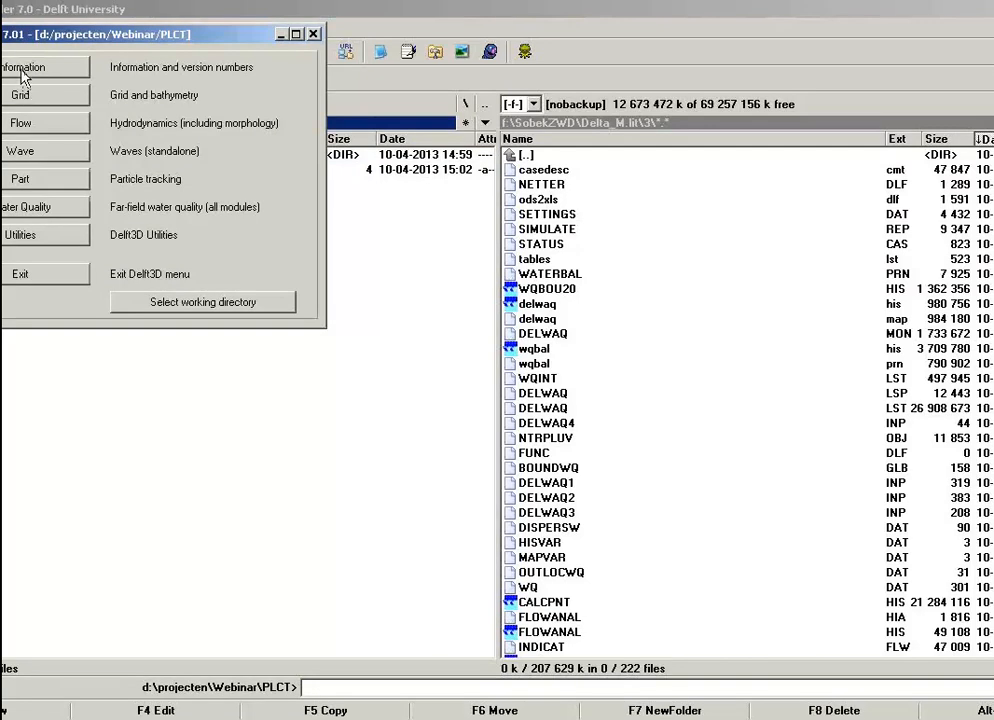
pyautogui.click(22, 207)
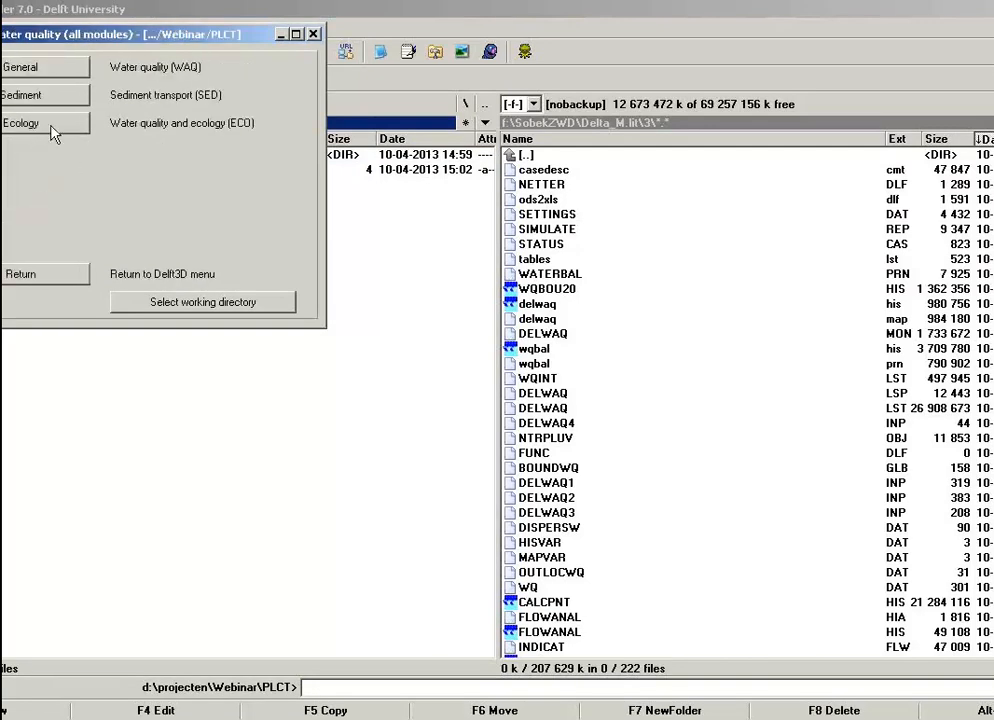
pyautogui.click(30, 62)
pyautogui.click(37, 97)
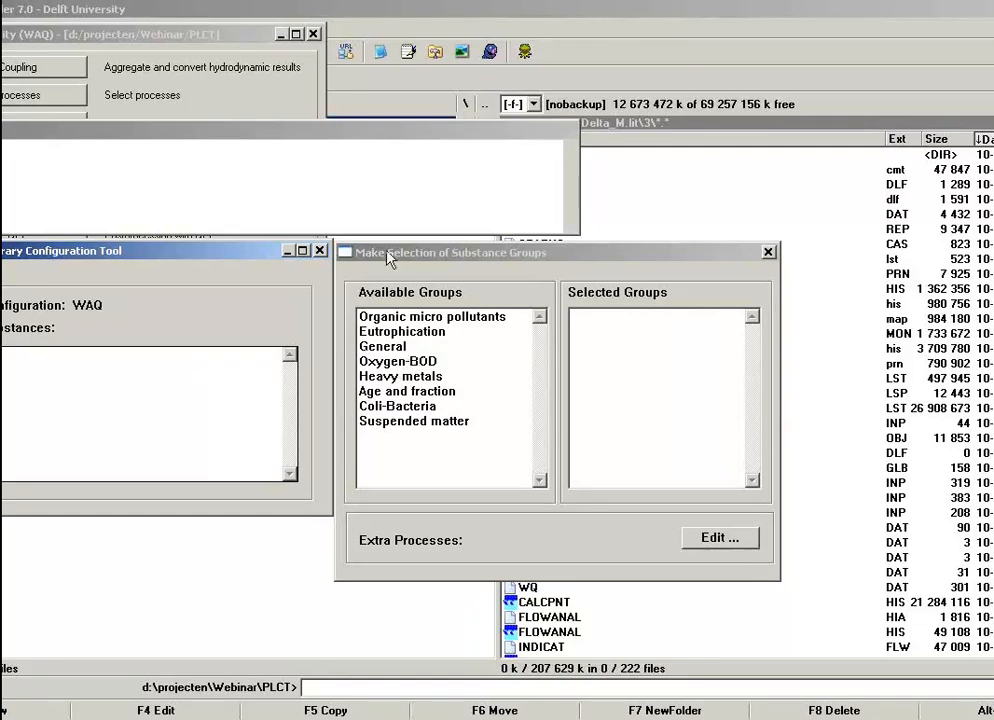
# Add the Oxygen-BOD substance group to the selected groups and open its substance selection.
pyautogui.click(503, 255)
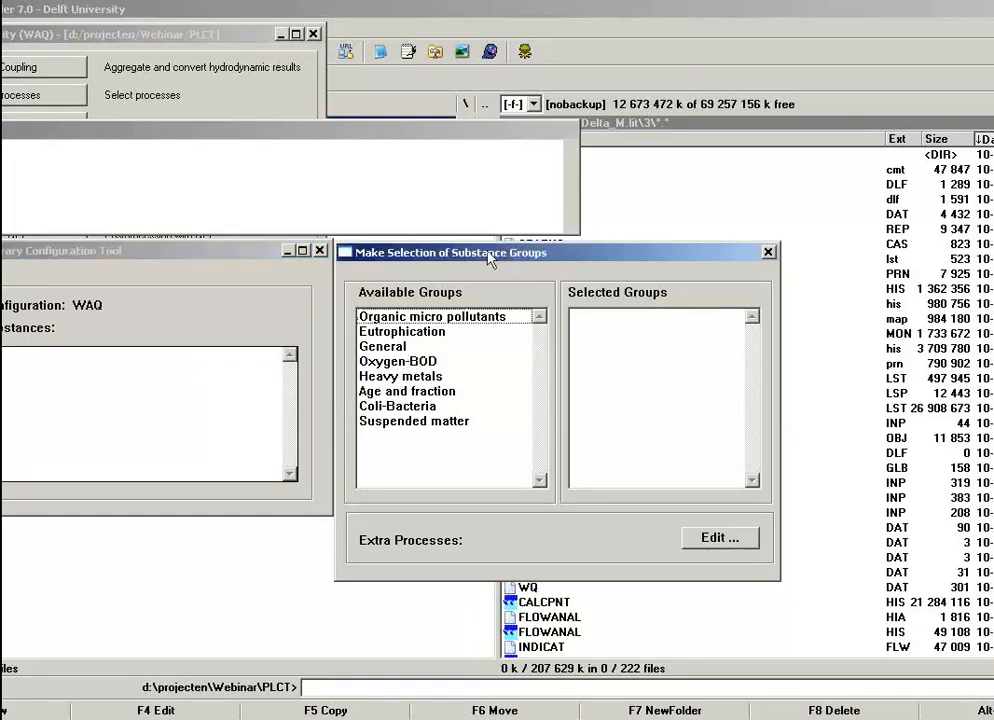
pyautogui.doubleClick(423, 362)
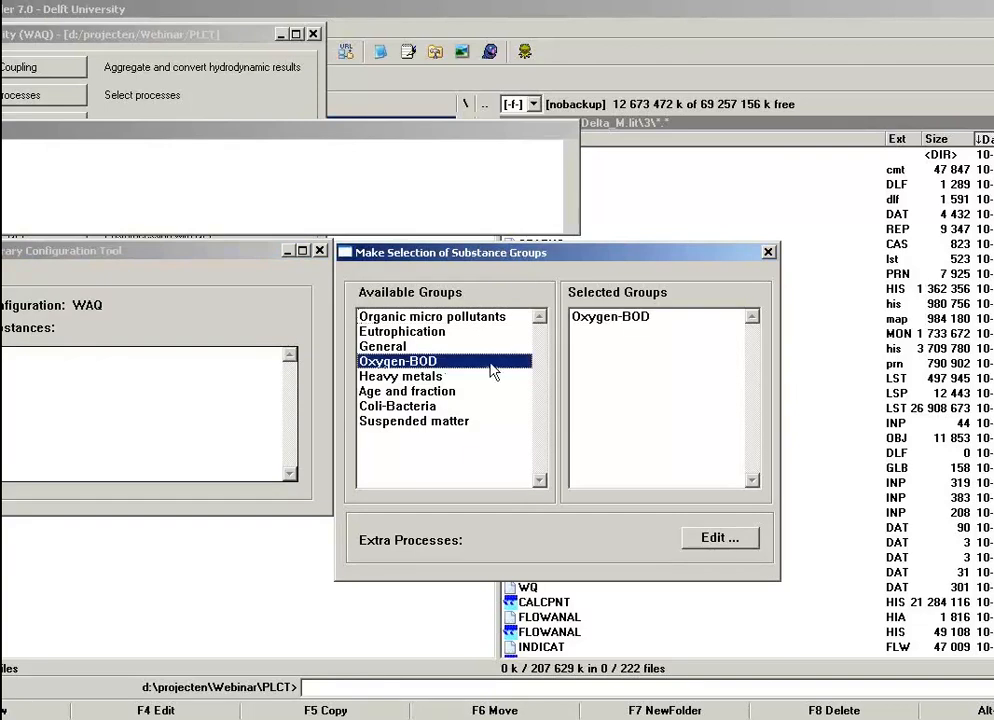
pyautogui.doubleClick(612, 320)
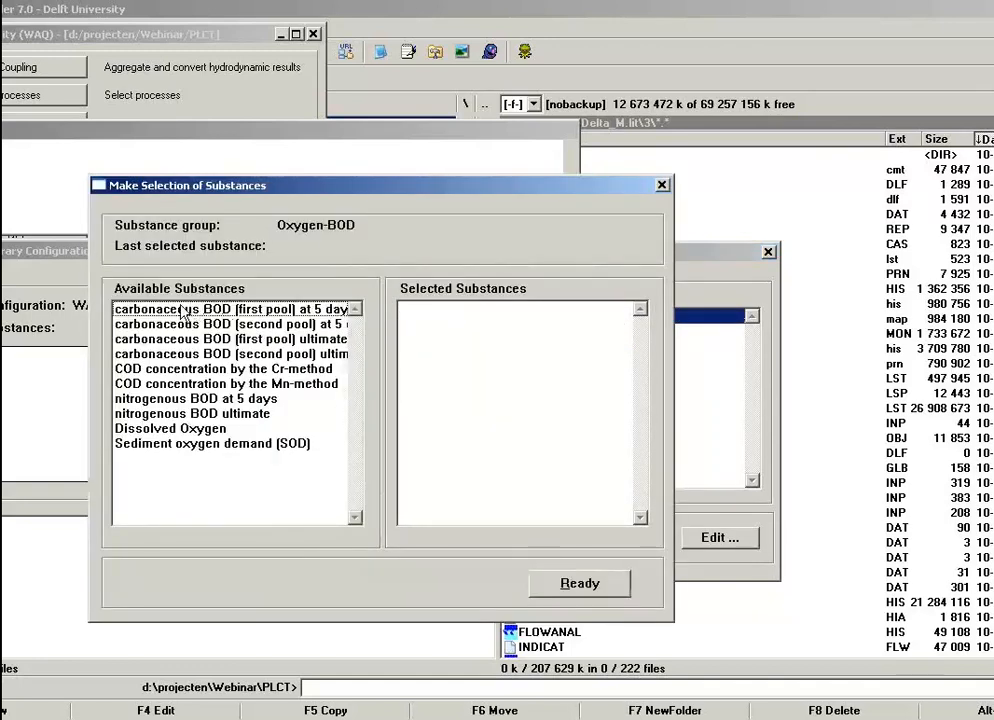
# Add carbonaceous BOD (first pool) at 5 days and Dissolved Oxygen to the selected substances.
pyautogui.click(184, 312)
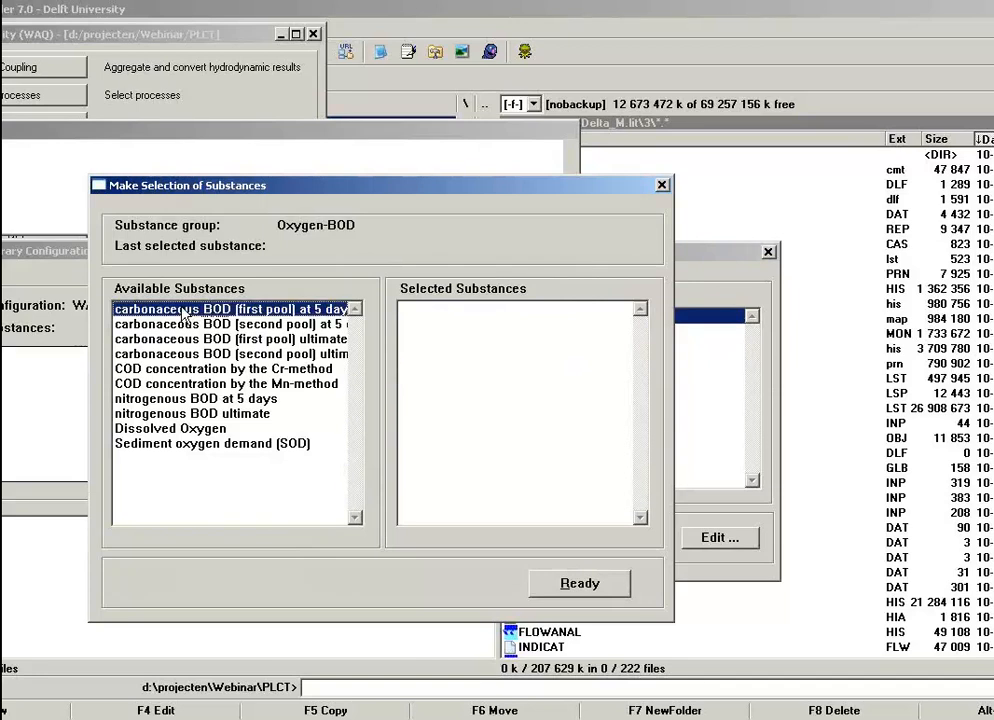
pyautogui.doubleClick(184, 312)
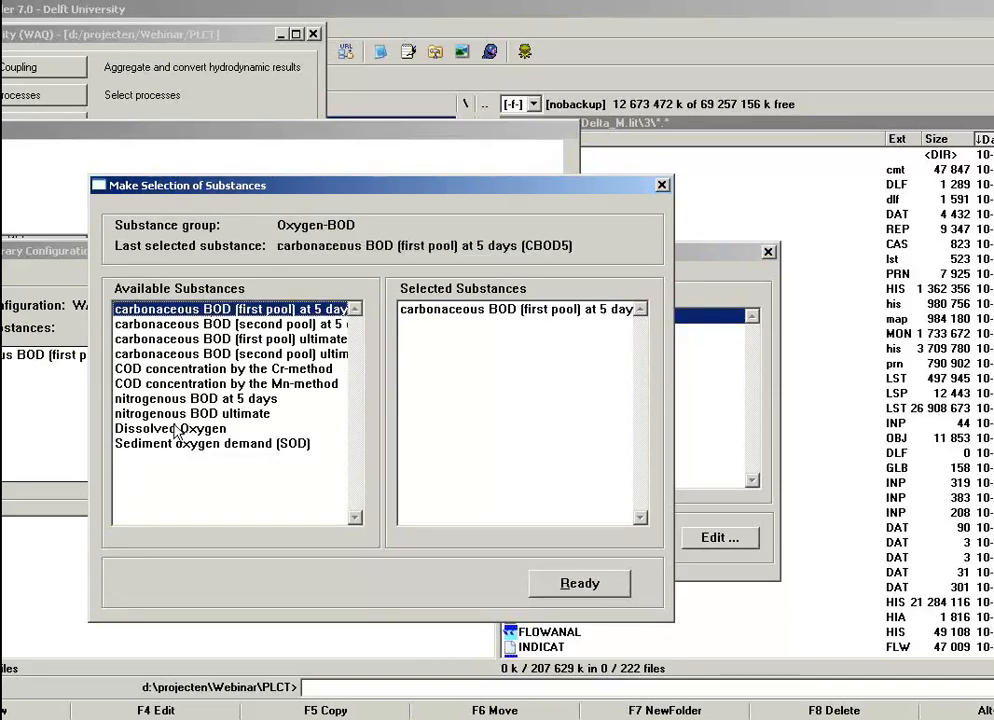
pyautogui.click(172, 432)
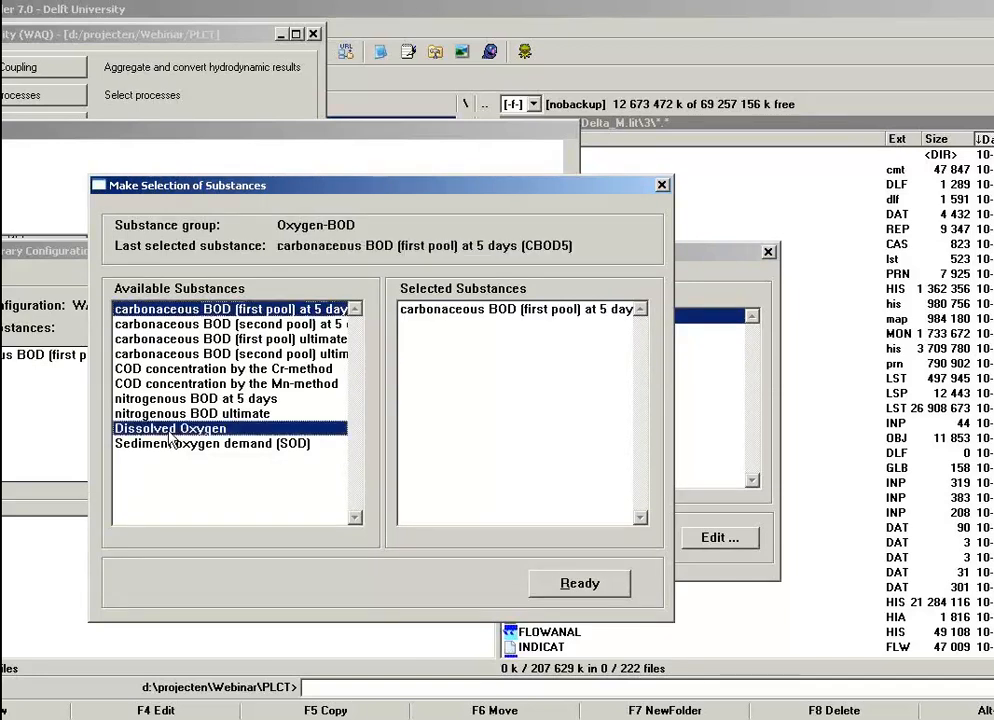
pyautogui.doubleClick(172, 432)
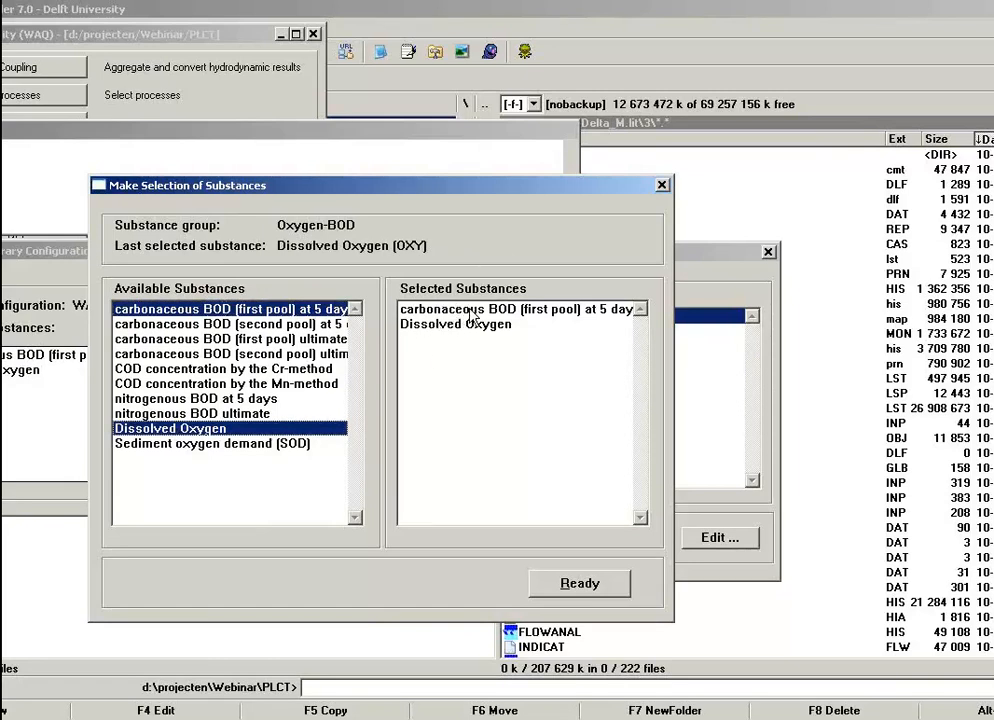
# Activate the Mineralisation BOD and COD (BODCOD) process for carbonaceous BOD (first pool) at 5 days.
pyautogui.doubleClick(472, 312)
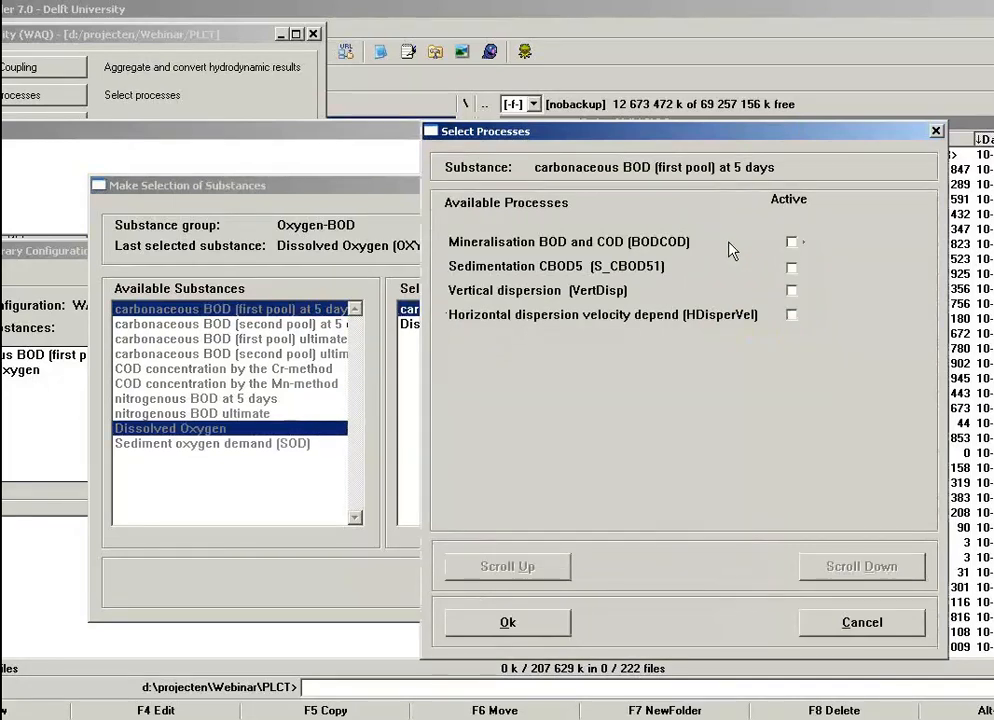
pyautogui.click(793, 243)
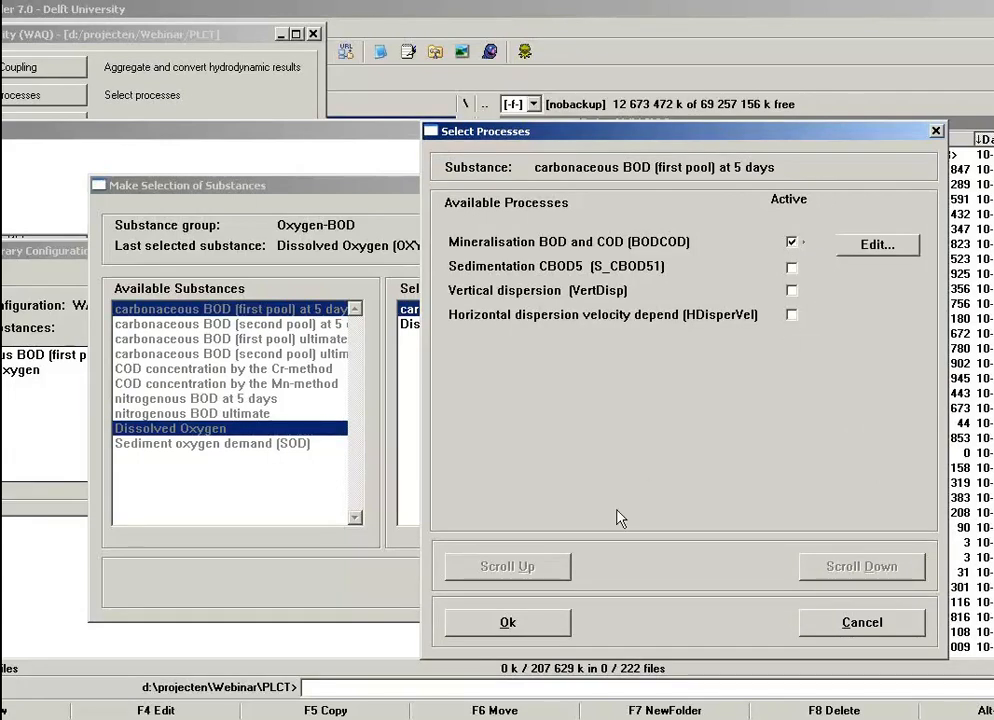
pyautogui.click(533, 625)
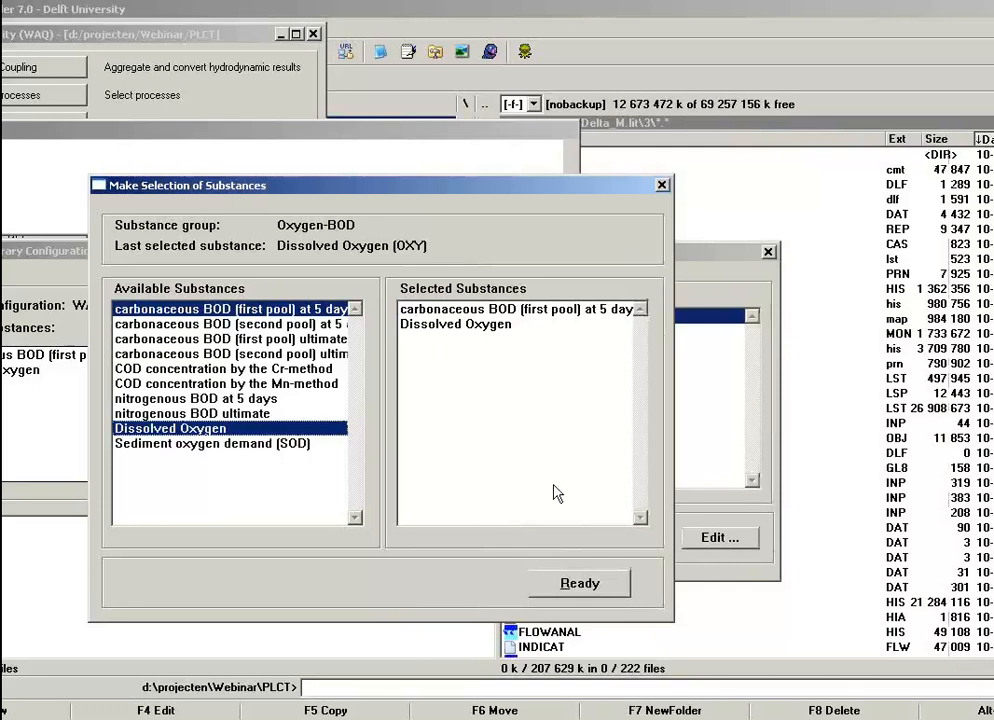
# Activate the Reaeration of oxygen (RearOXY) process for Dissolved Oxygen and go through its input and output parameters.
pyautogui.click(500, 326)
pyautogui.doubleClick(500, 326)
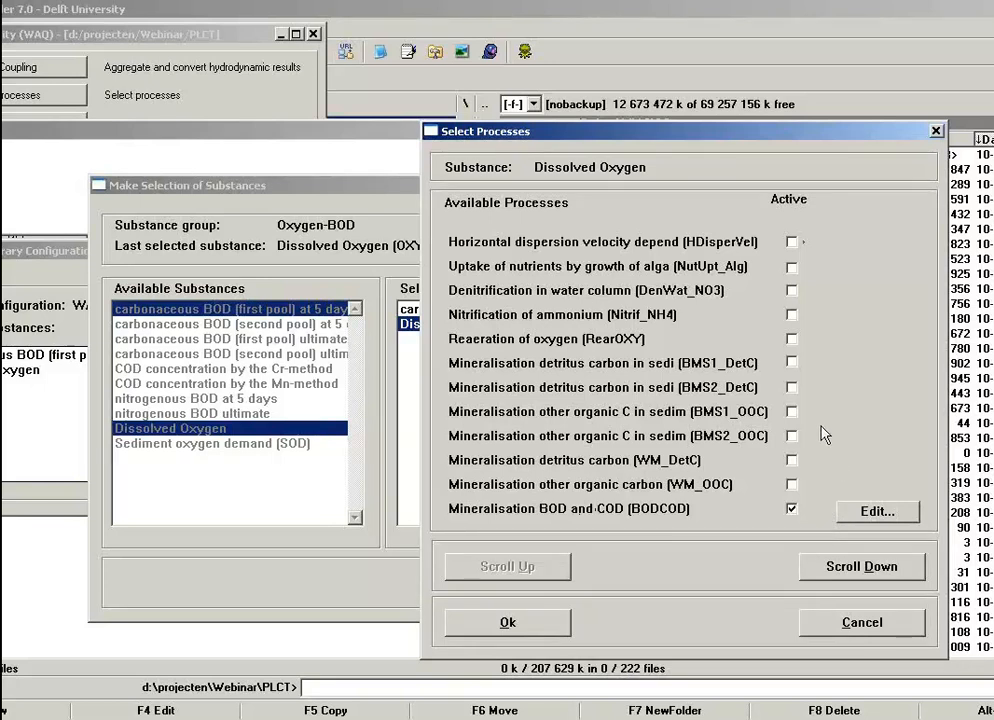
pyautogui.click(793, 341)
pyautogui.click(879, 342)
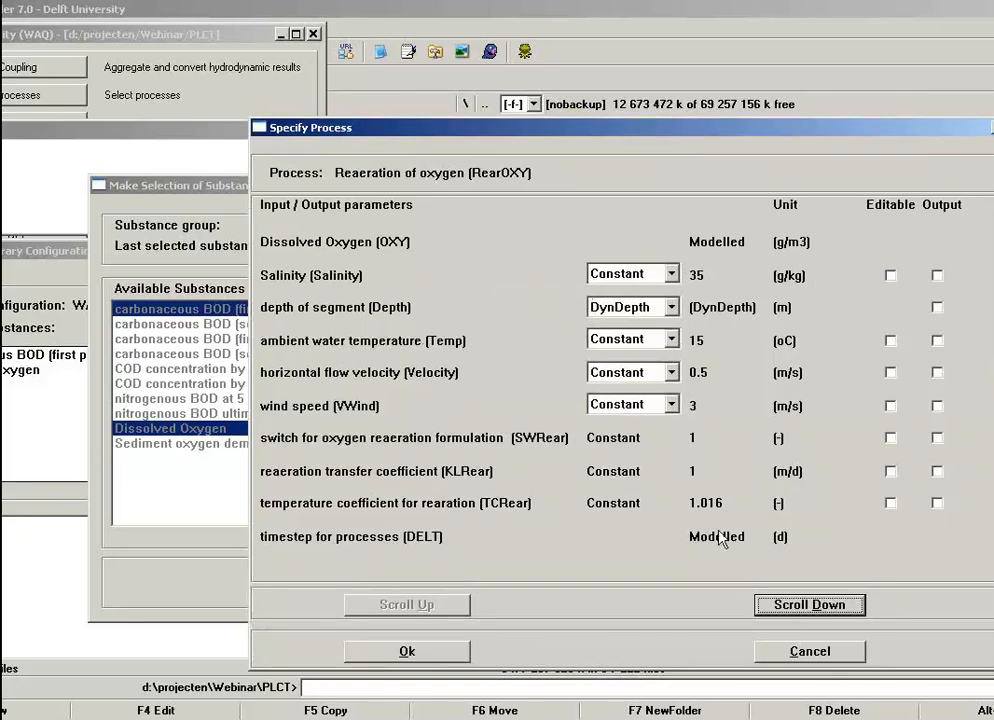
pyautogui.click(795, 605)
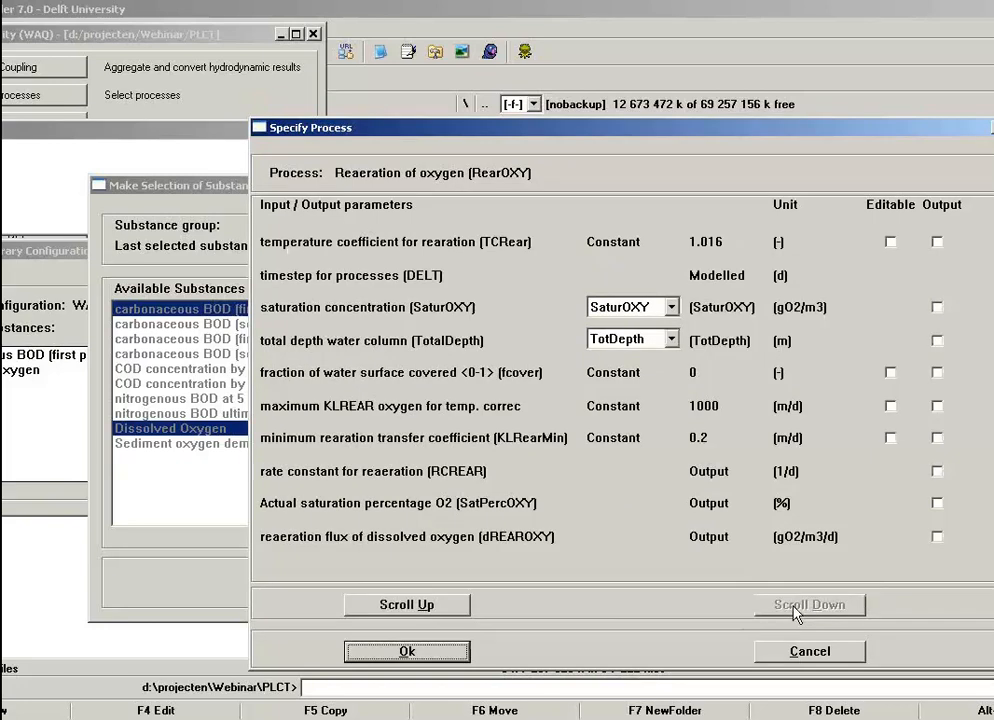
pyautogui.click(444, 608)
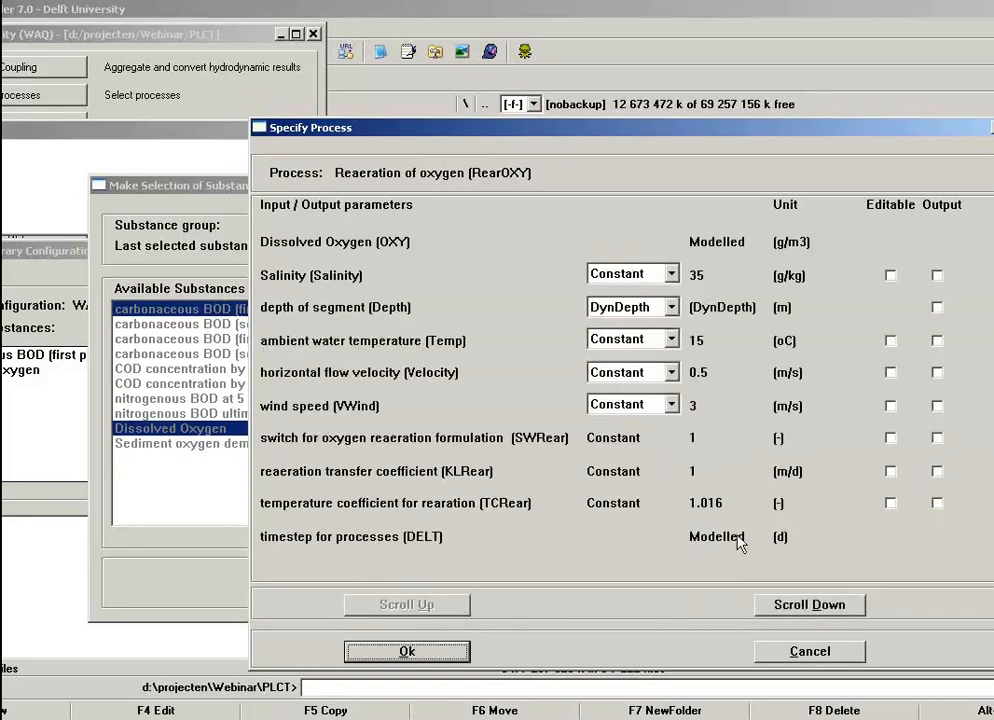
pyautogui.click(797, 605)
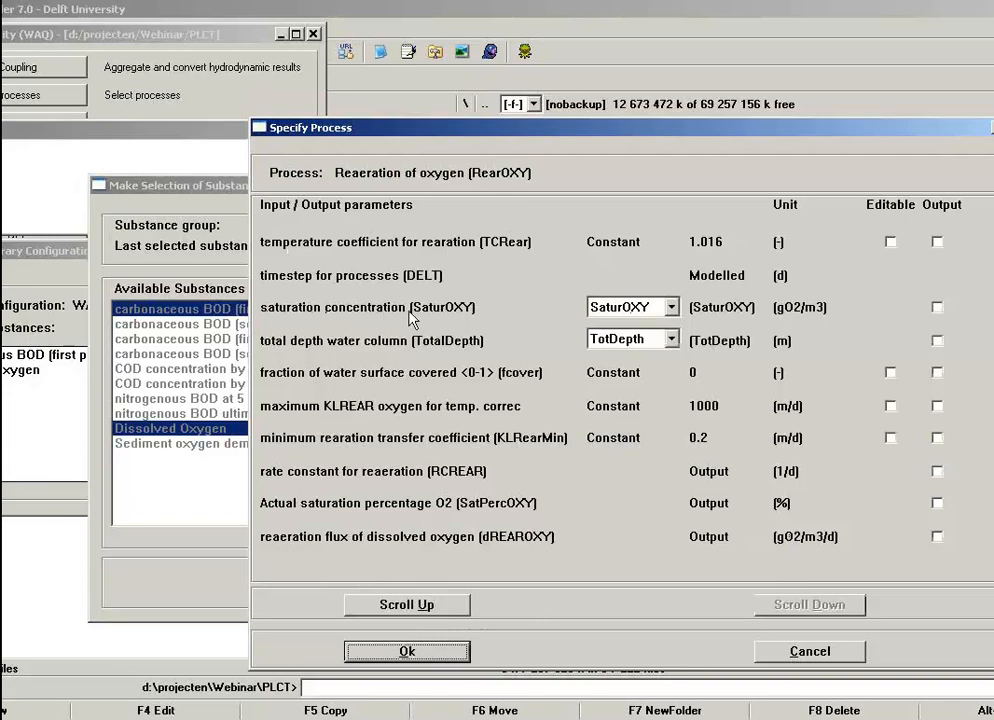
# Try Constant as the source of the saturation concentration and return it to the SaturOXY process.
pyautogui.click(671, 307)
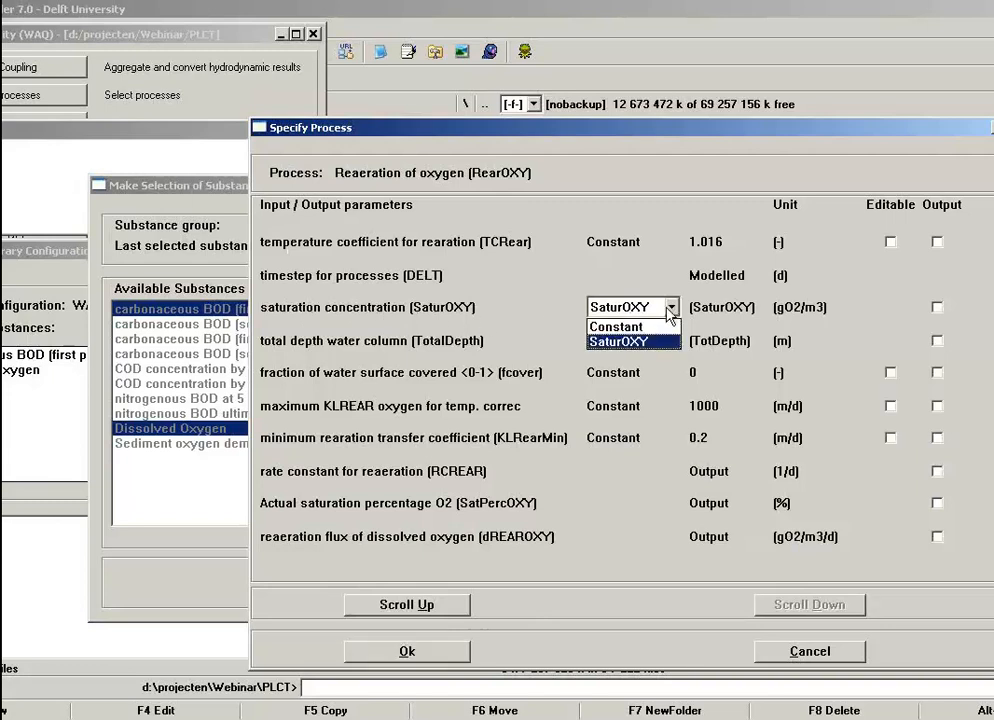
pyautogui.click(645, 325)
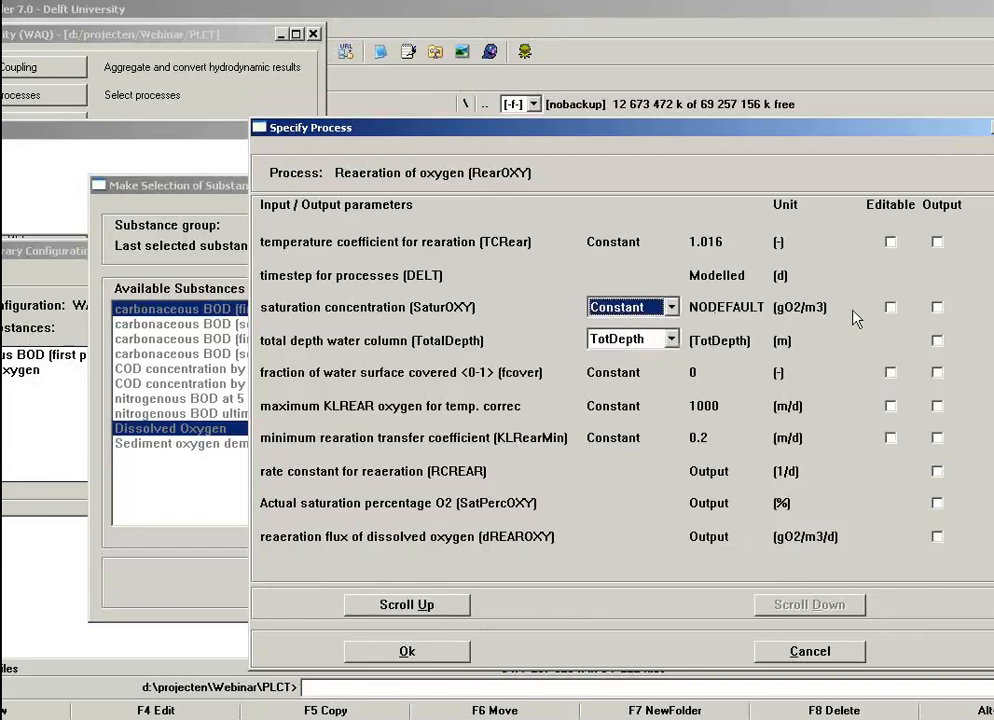
pyautogui.click(671, 307)
pyautogui.click(645, 341)
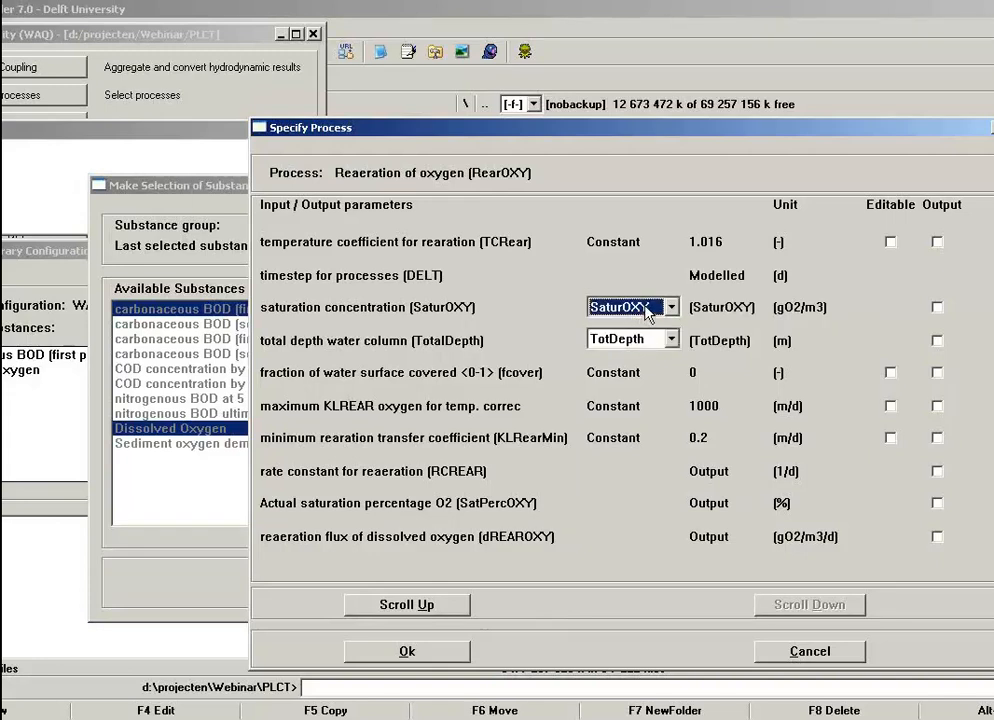
pyautogui.click(647, 309)
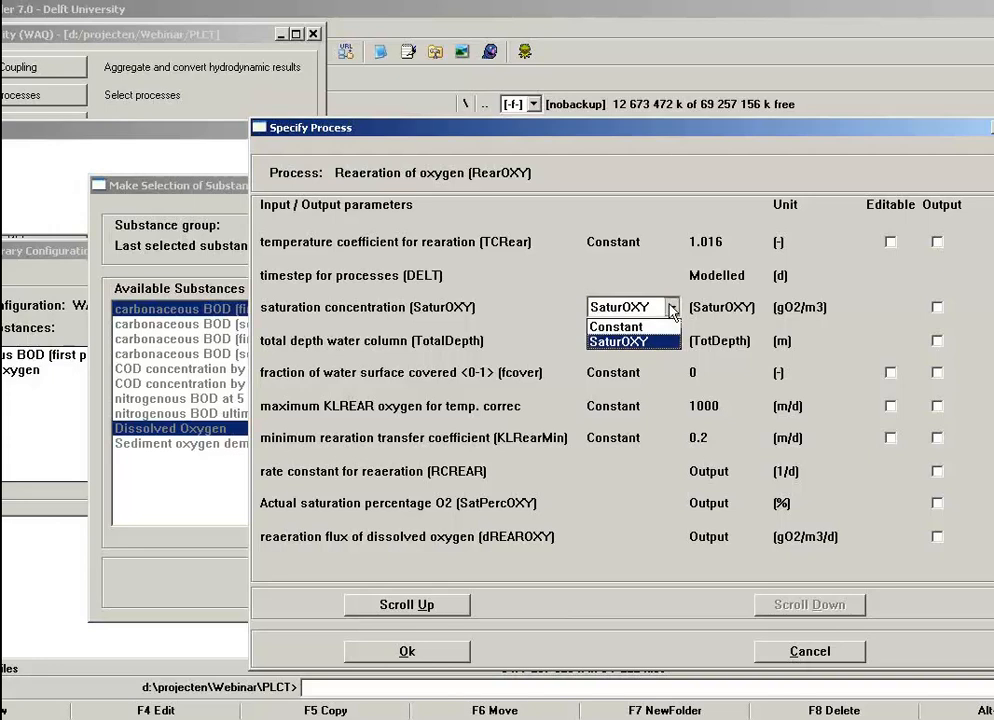
pyautogui.click(646, 326)
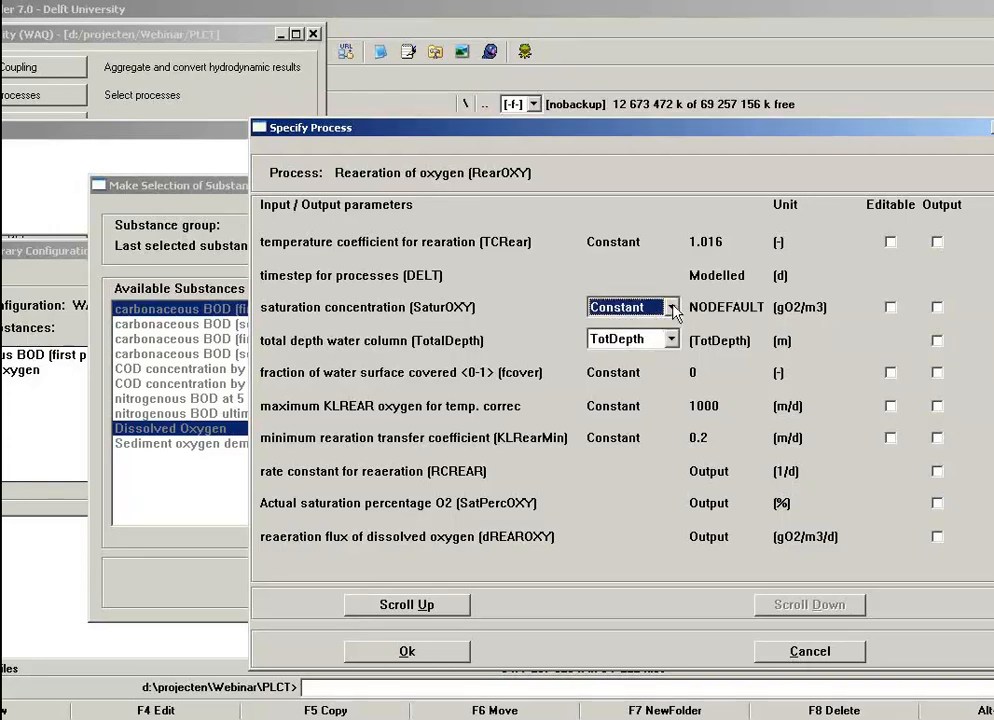
pyautogui.click(673, 309)
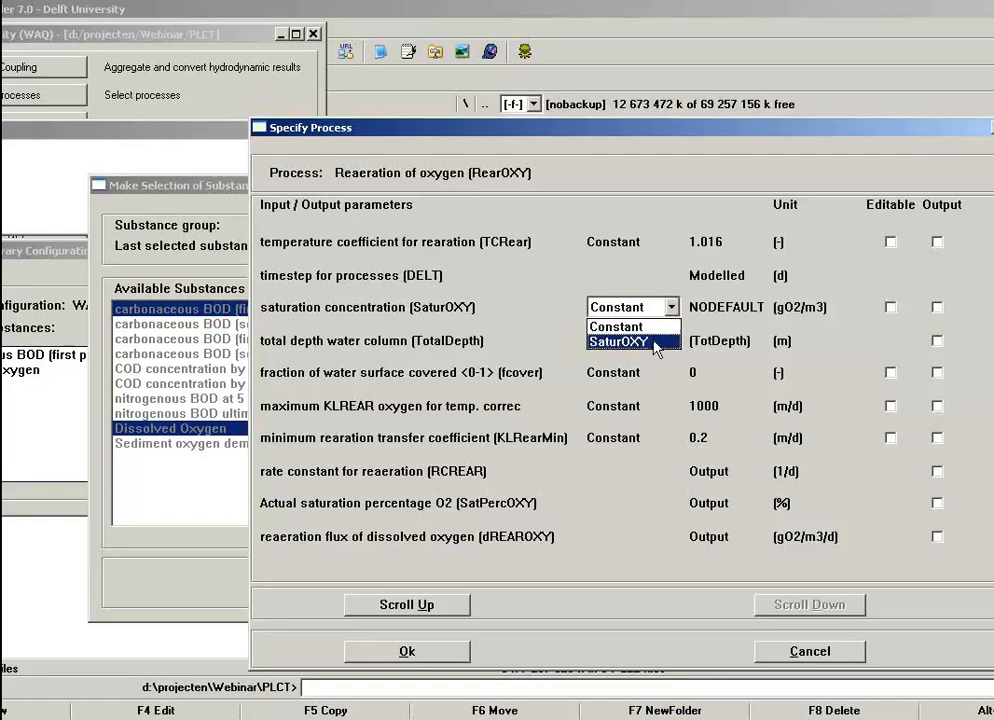
pyautogui.click(657, 344)
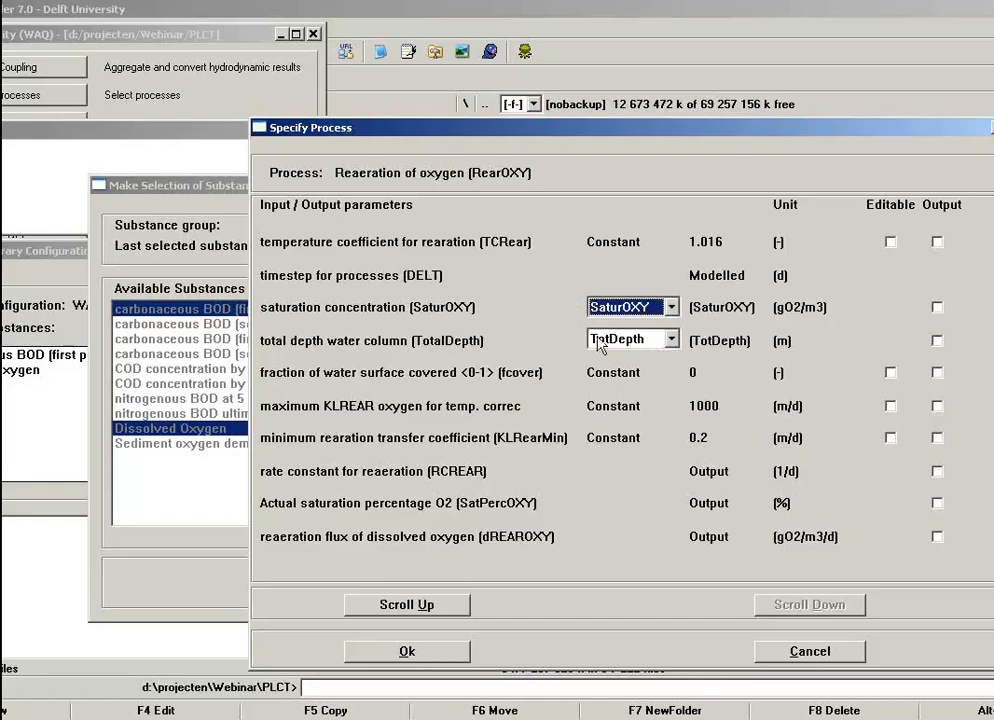
# Make the reaeration temperature coefficient (TCRear) and the reaeration transfer coefficient (KLRear) editable.
pyautogui.click(890, 243)
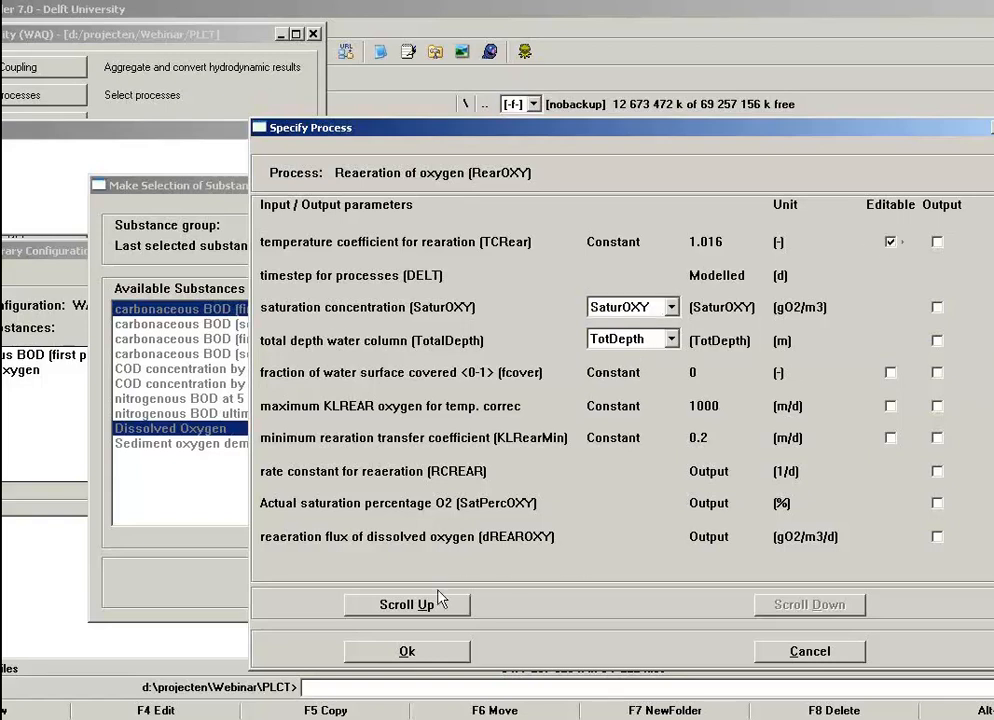
pyautogui.click(424, 612)
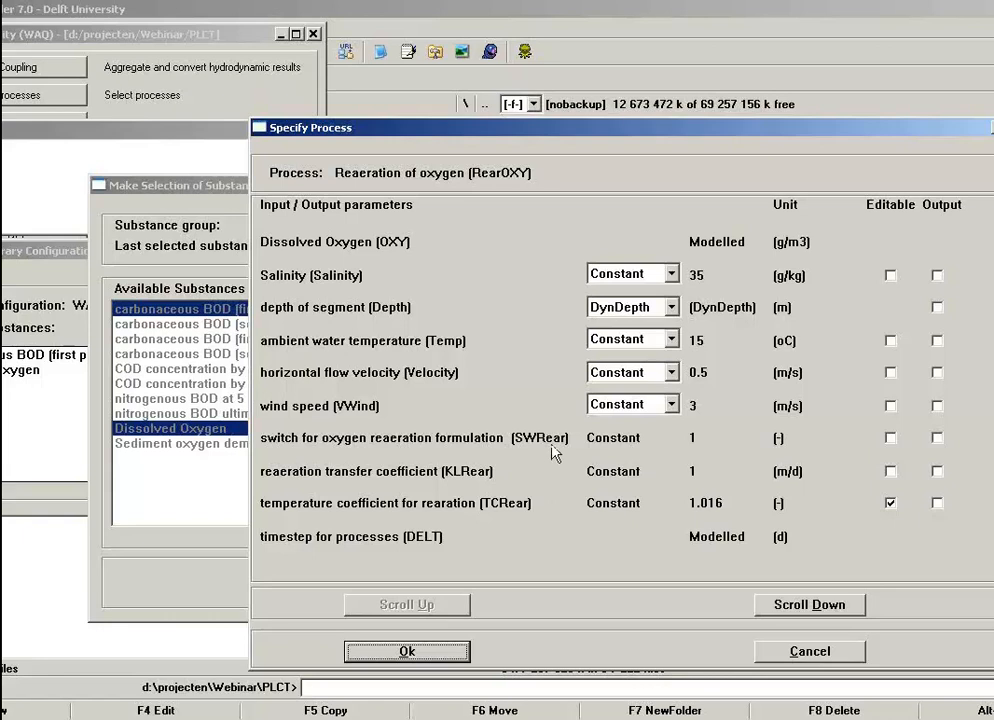
pyautogui.click(889, 472)
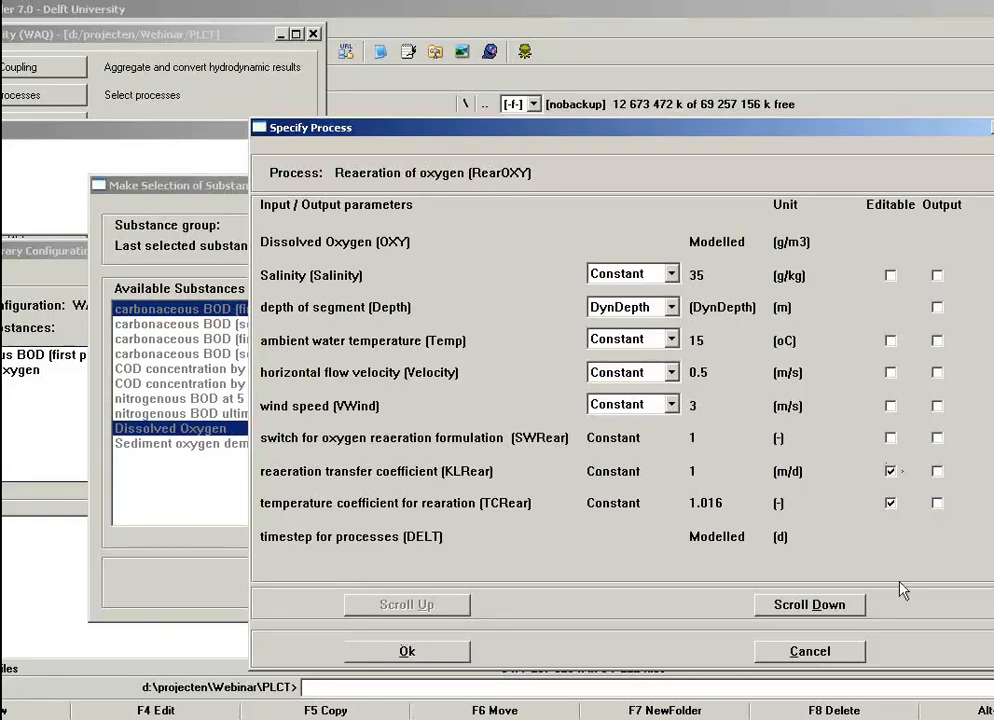
# Enable output of the actual saturation percentage O2 (SatPercOXY) and accept the reaeration and Dissolved Oxygen process settings.
pyautogui.click(853, 605)
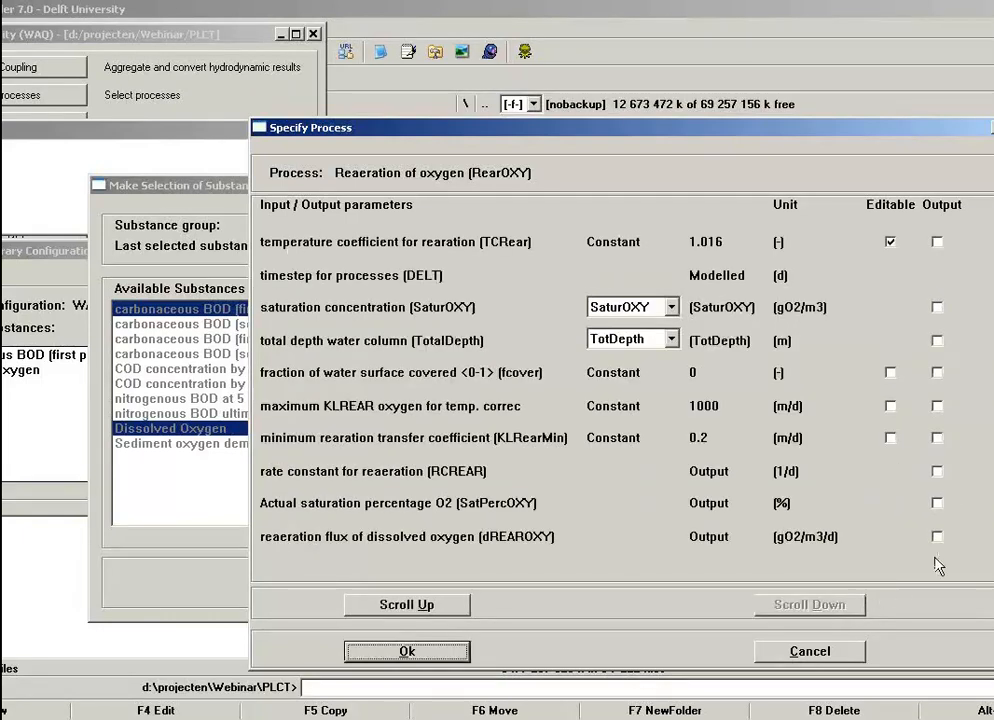
pyautogui.click(938, 504)
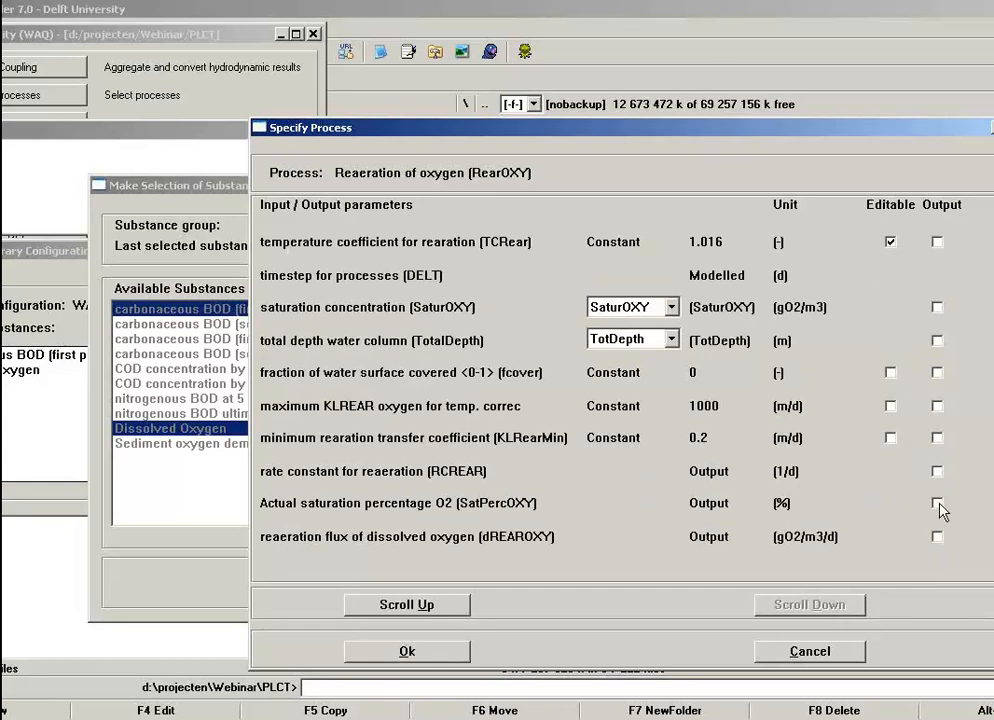
pyautogui.click(937, 504)
pyautogui.click(406, 652)
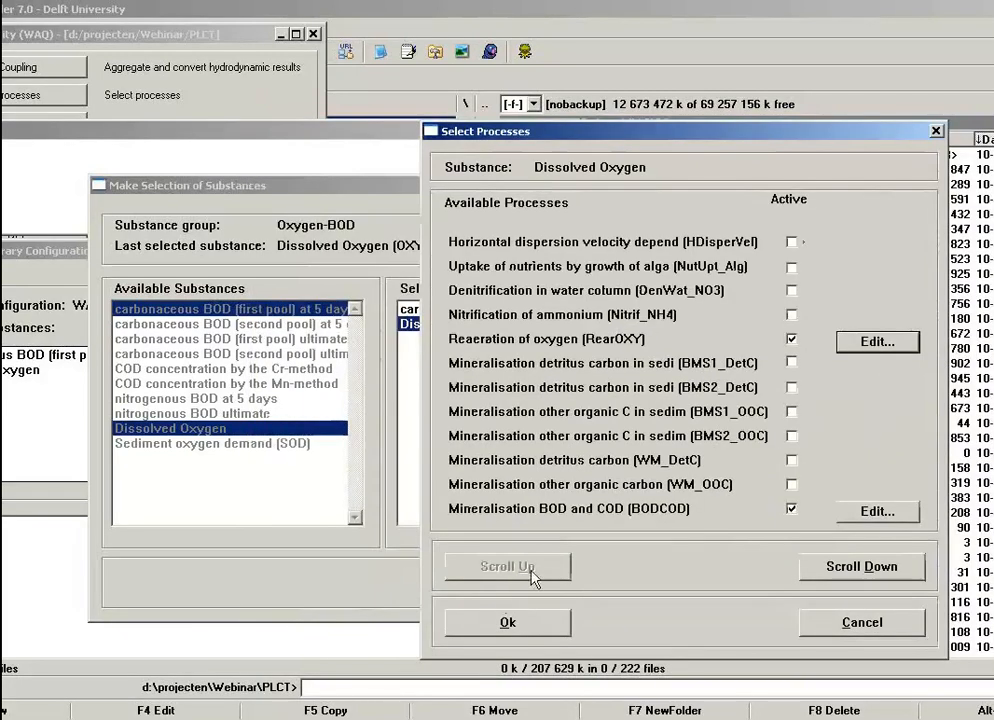
pyautogui.click(527, 630)
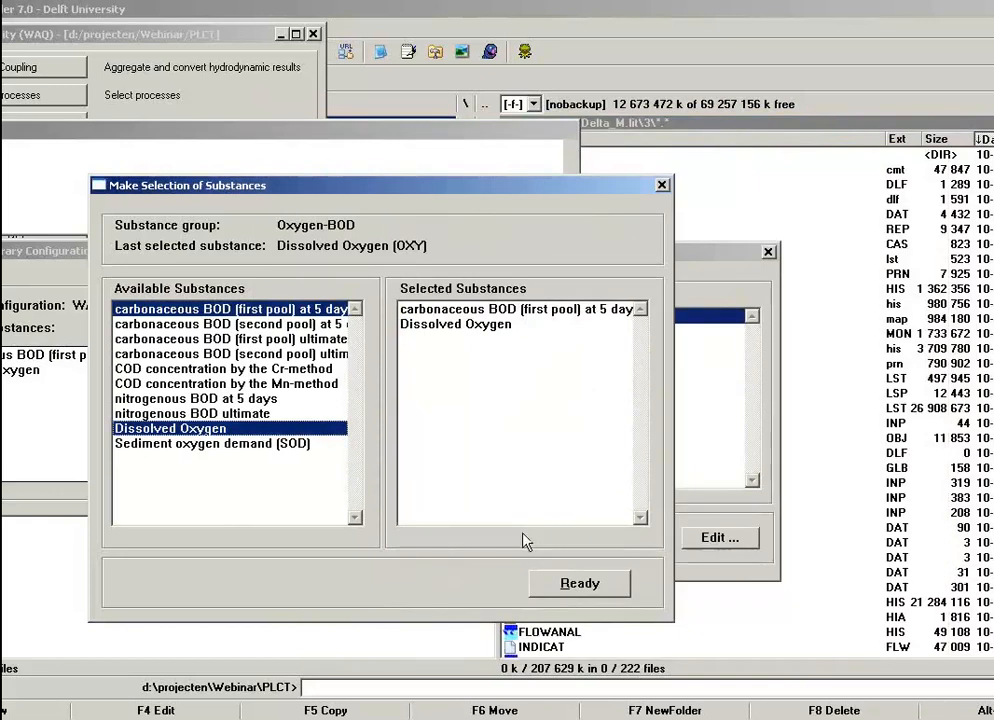
# Finish the Oxygen-BOD substance selection and save the WAQ process configuration.
pyautogui.click(577, 590)
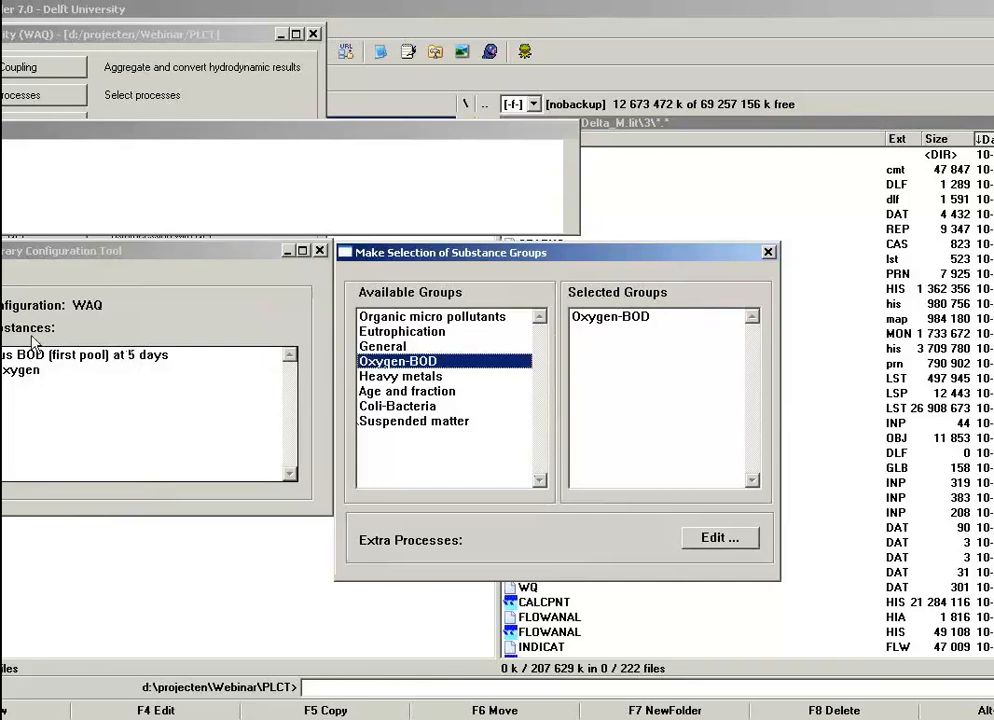
pyautogui.click(3, 273)
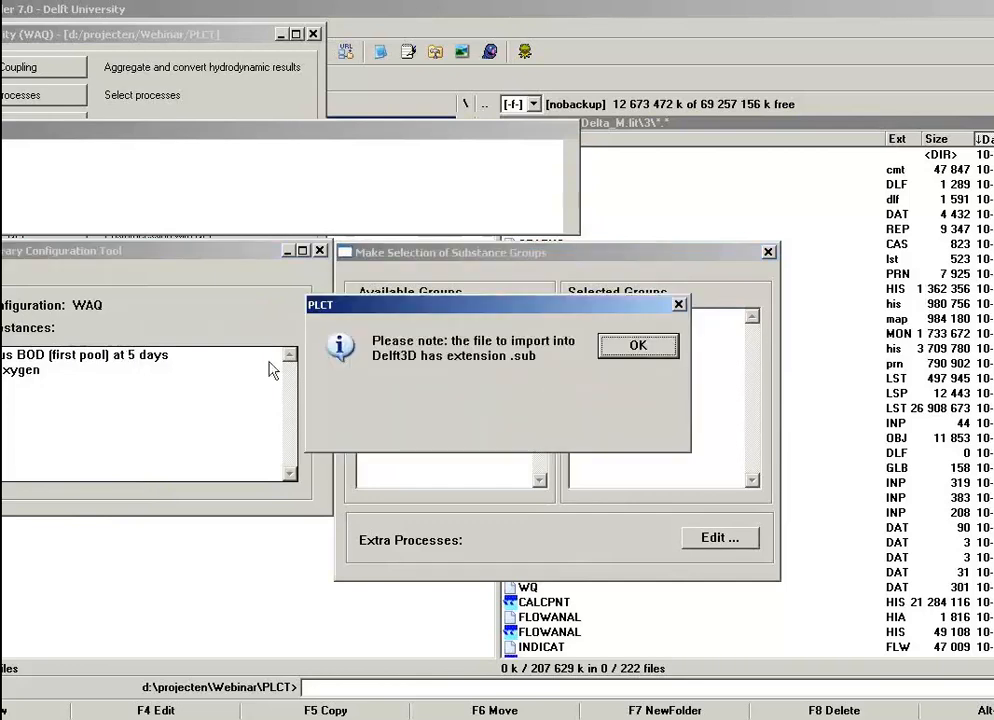
pyautogui.click(639, 346)
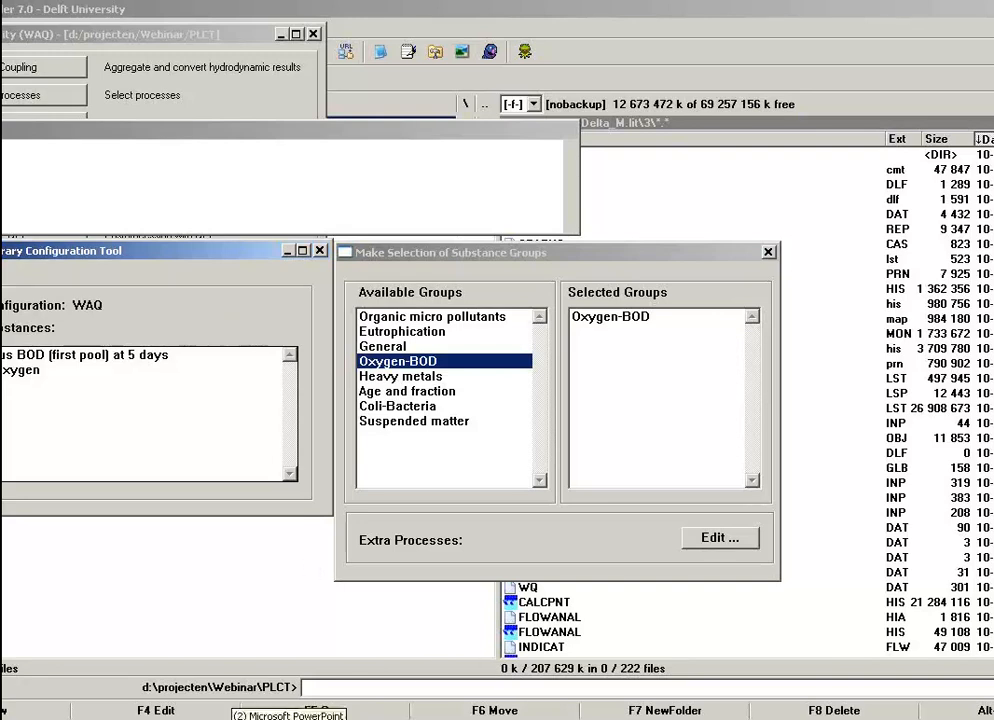
# Switch to the PowerPoint slide show and advance from the PLCT slide to the file flow diagram.
pyautogui.click(240, 718)
pyautogui.click(247, 693)
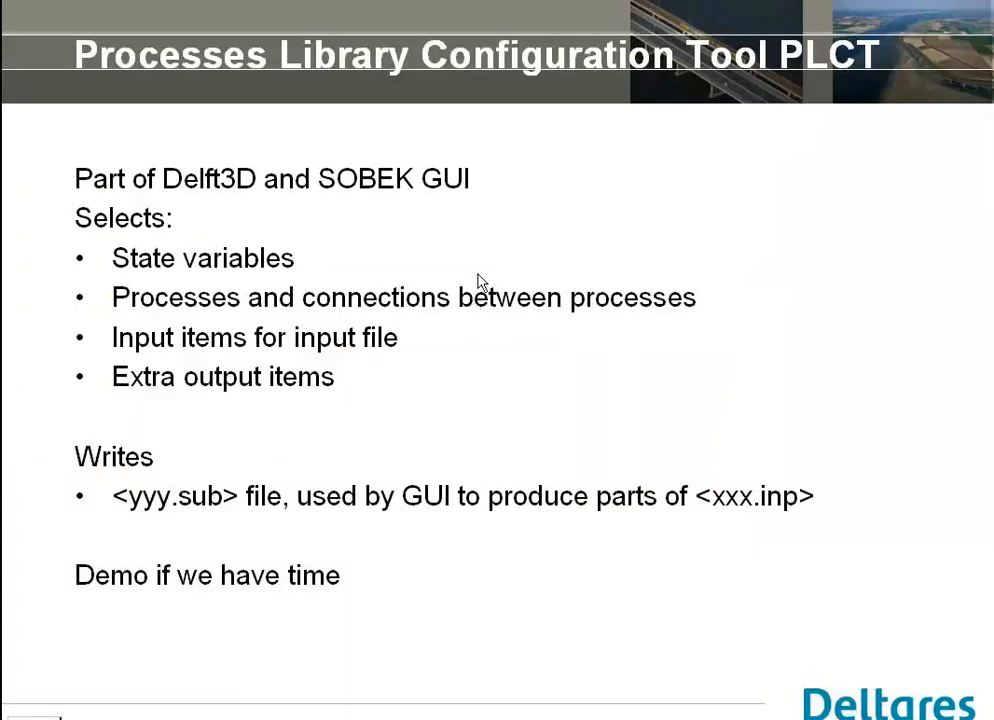
pyautogui.click(467, 272)
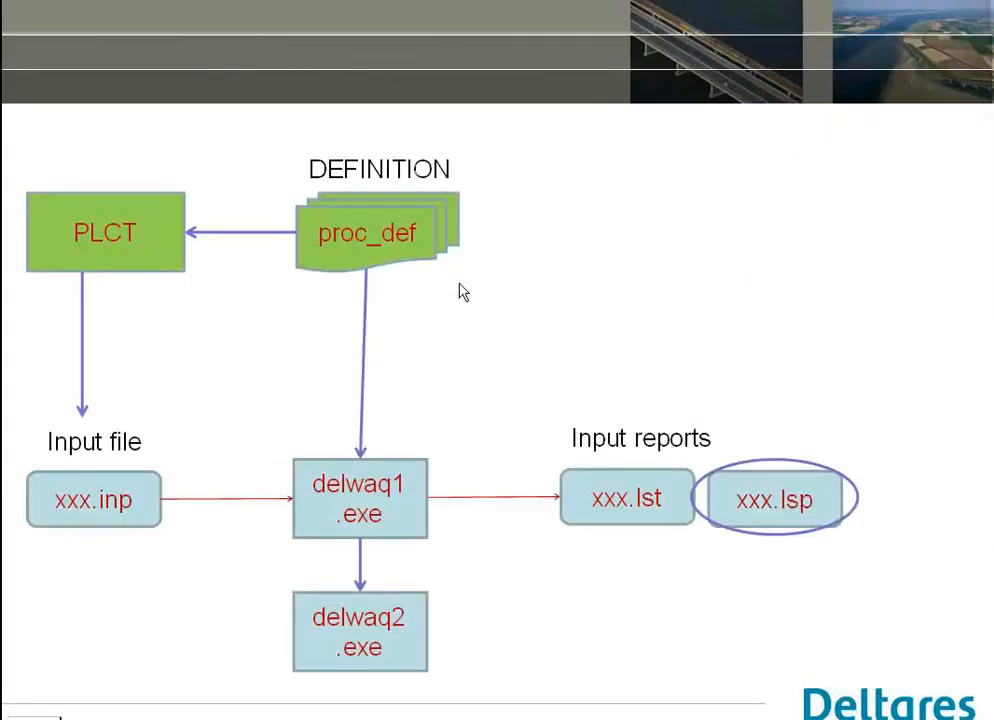